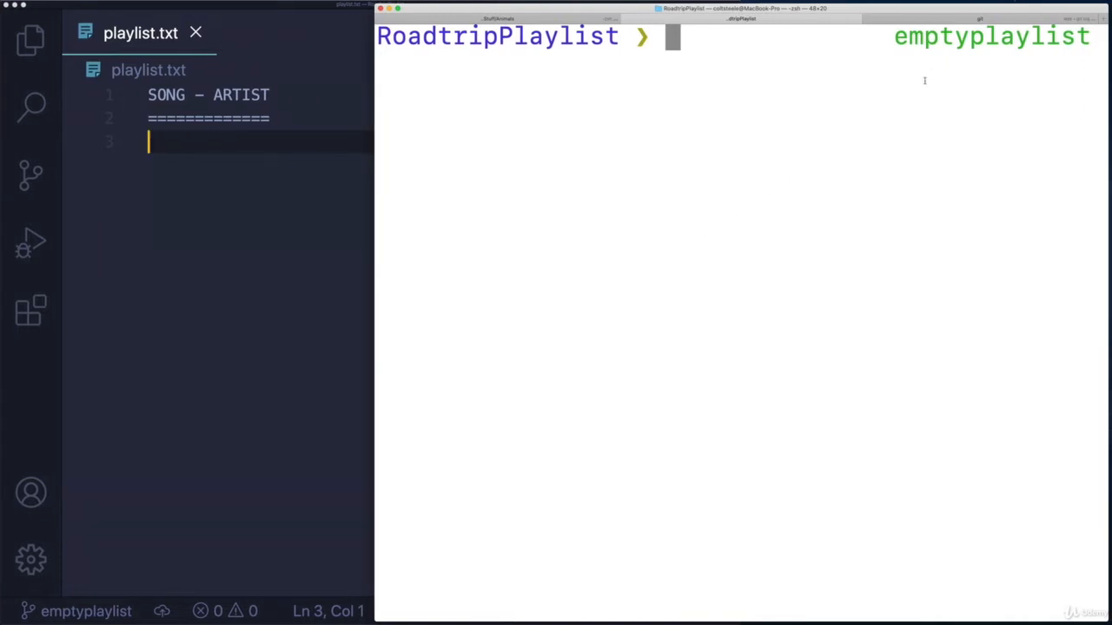
type("git branch")
- Check out the oldies branch with git checkout and confirm it with git branch
key("Return")
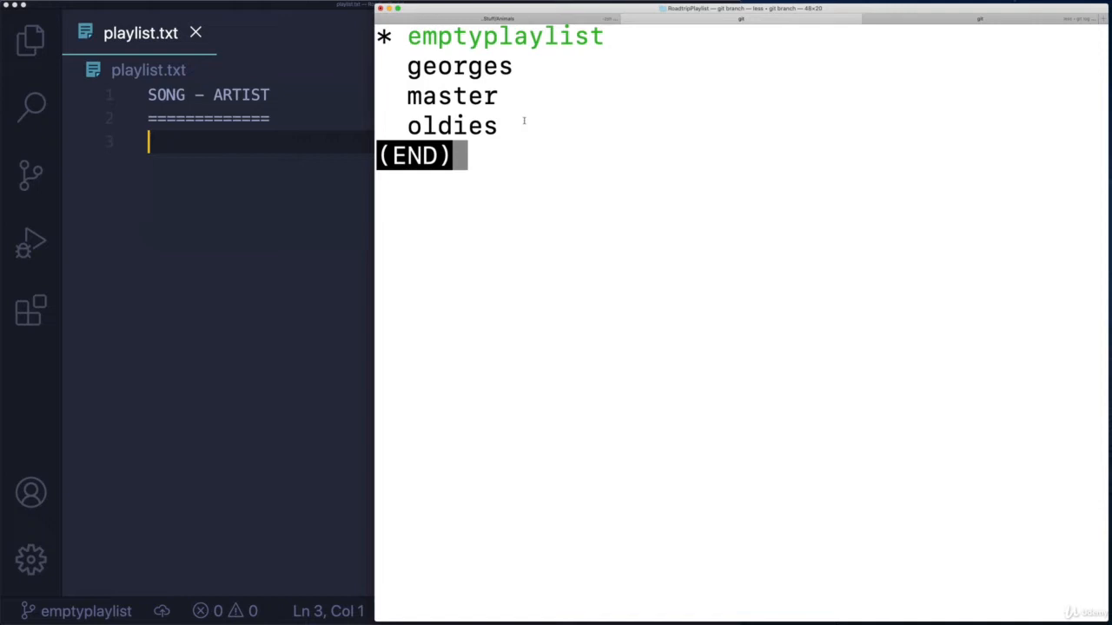
type("q")
type("git")
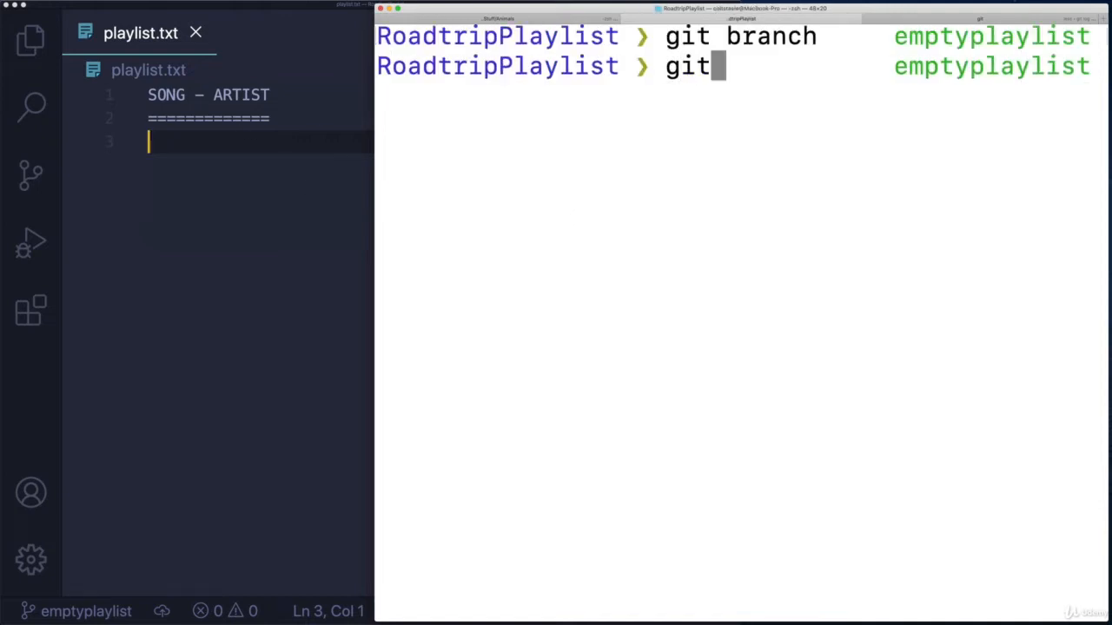
type(" checkout o")
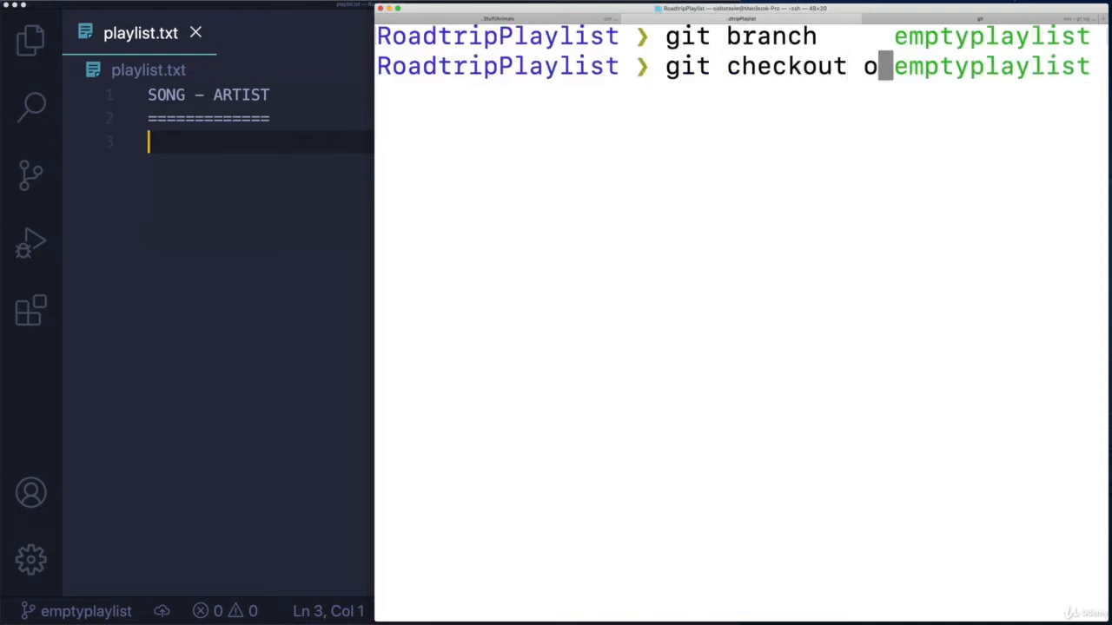
type("ldises")
key("Return")
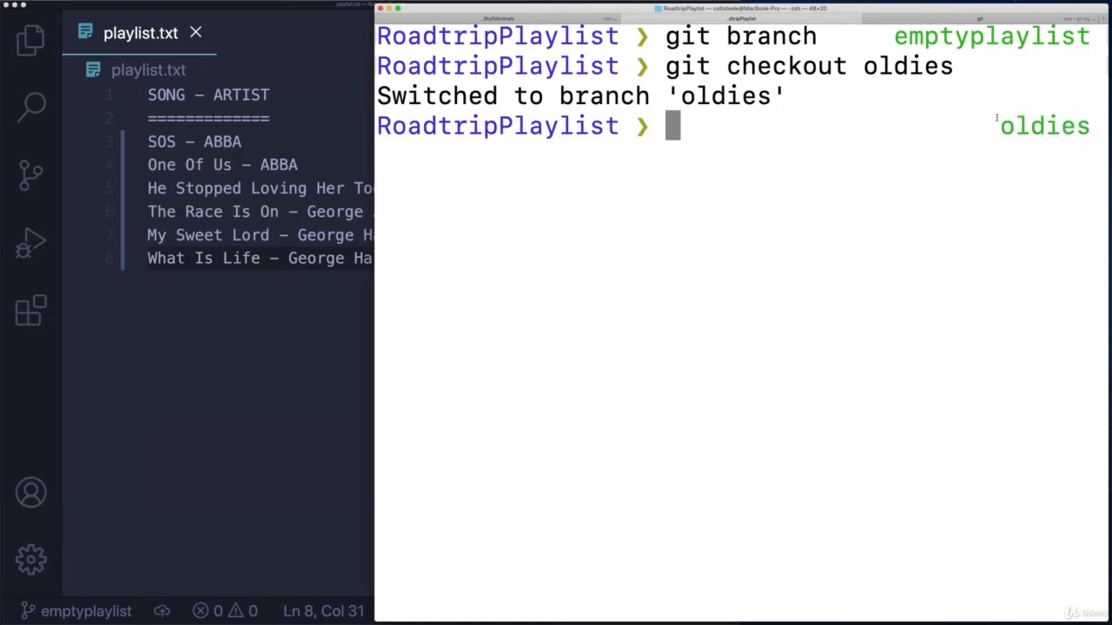
type("git branch")
key("Return")
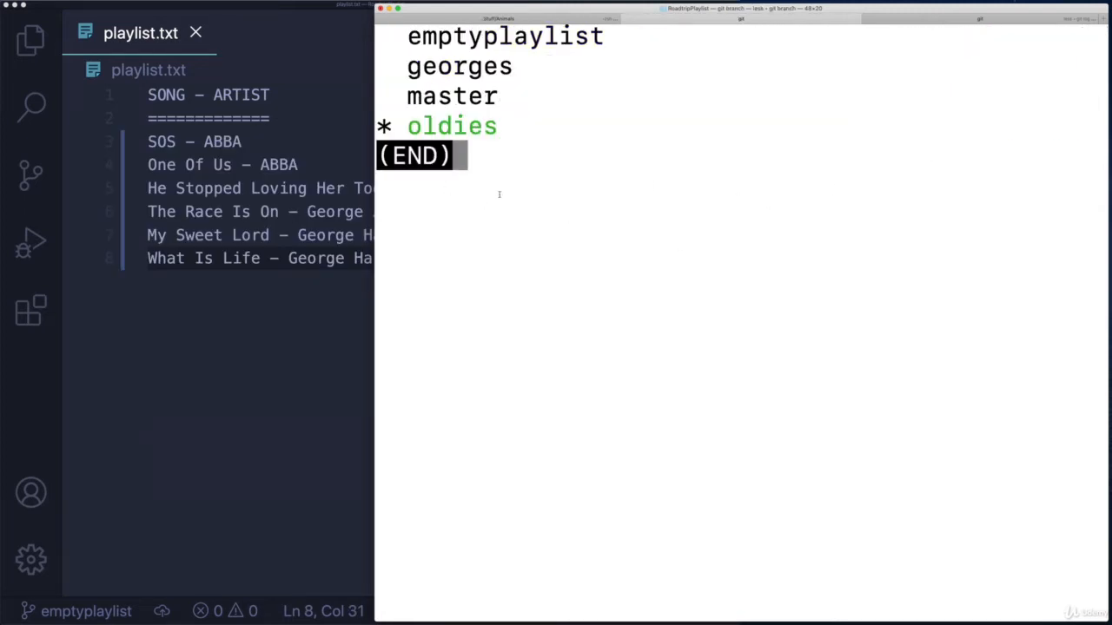
key("q")
key("super+Tab")
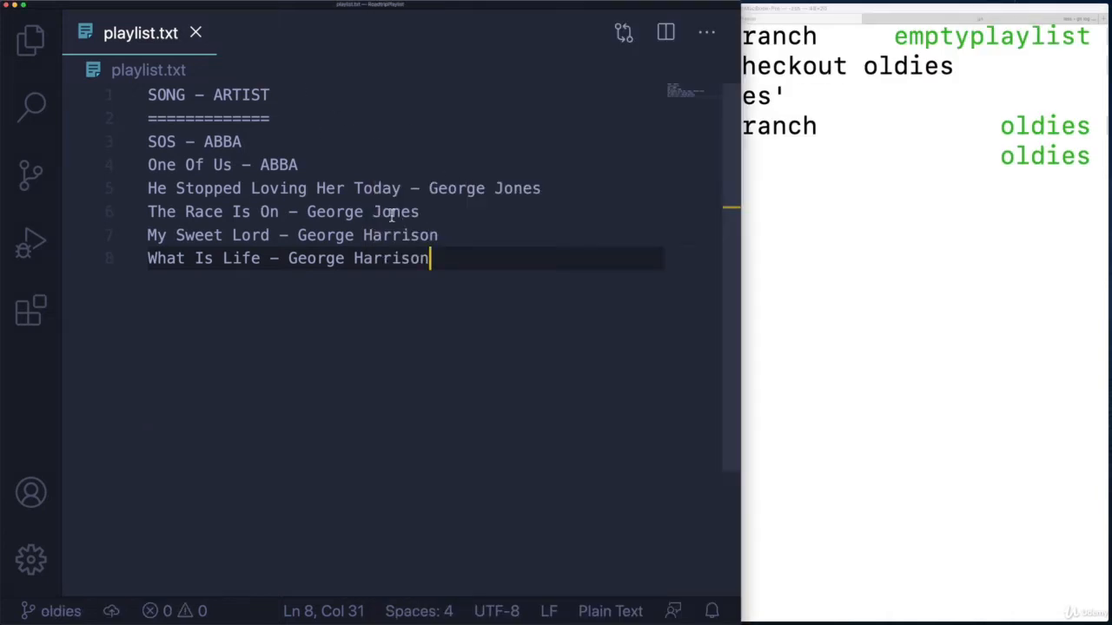
left_click(1039, 163)
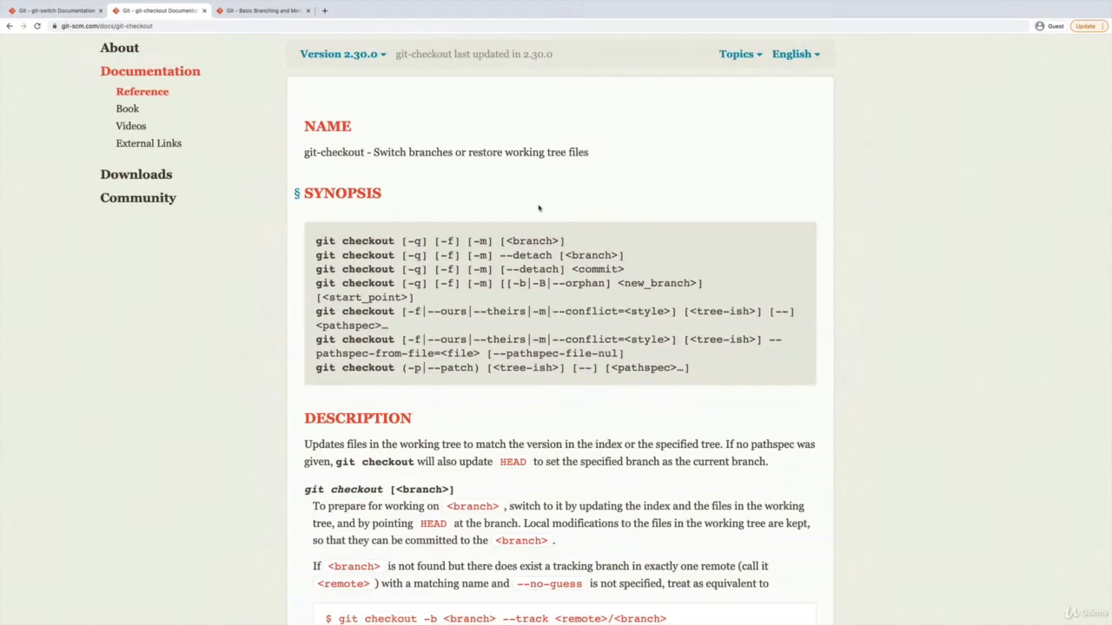
scroll(468, 176, "up", 3)
scroll(417, 217, "up", 2)
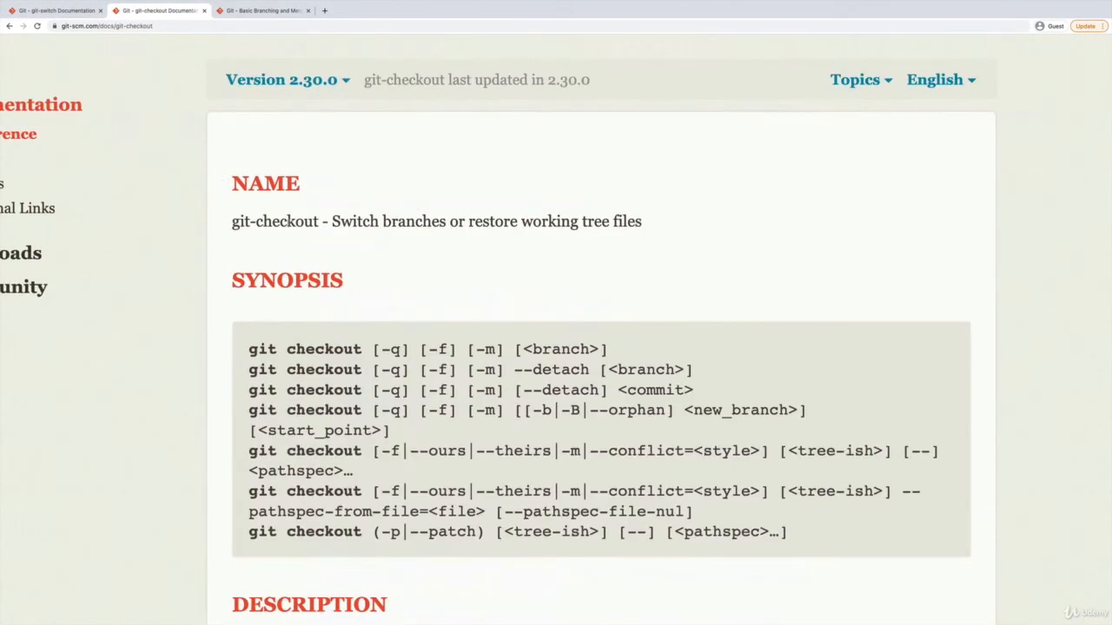
- Highlight 'Switch branches' and 'restore working tree files' in the git-checkout description
left_click_drag(331, 224, 446, 223)
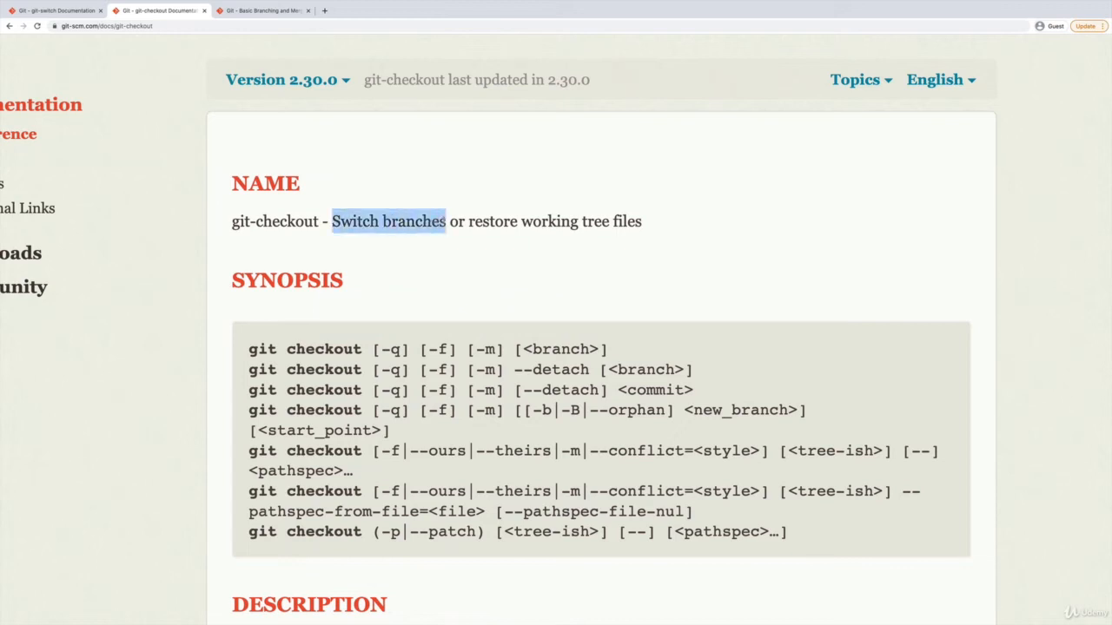
left_click(423, 223)
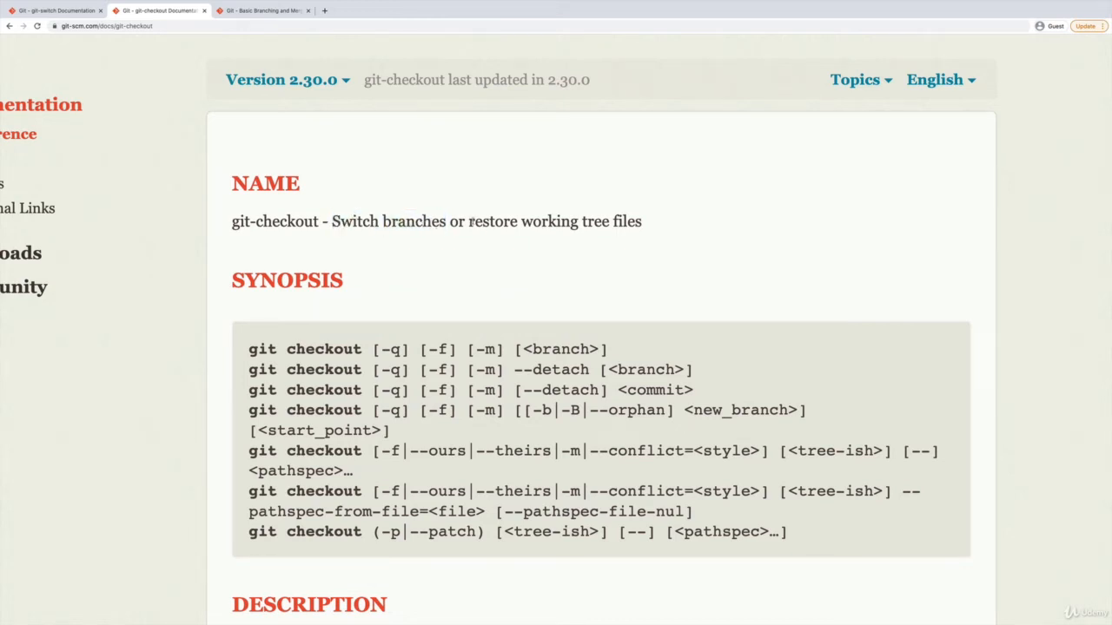
left_click_drag(467, 222, 706, 229)
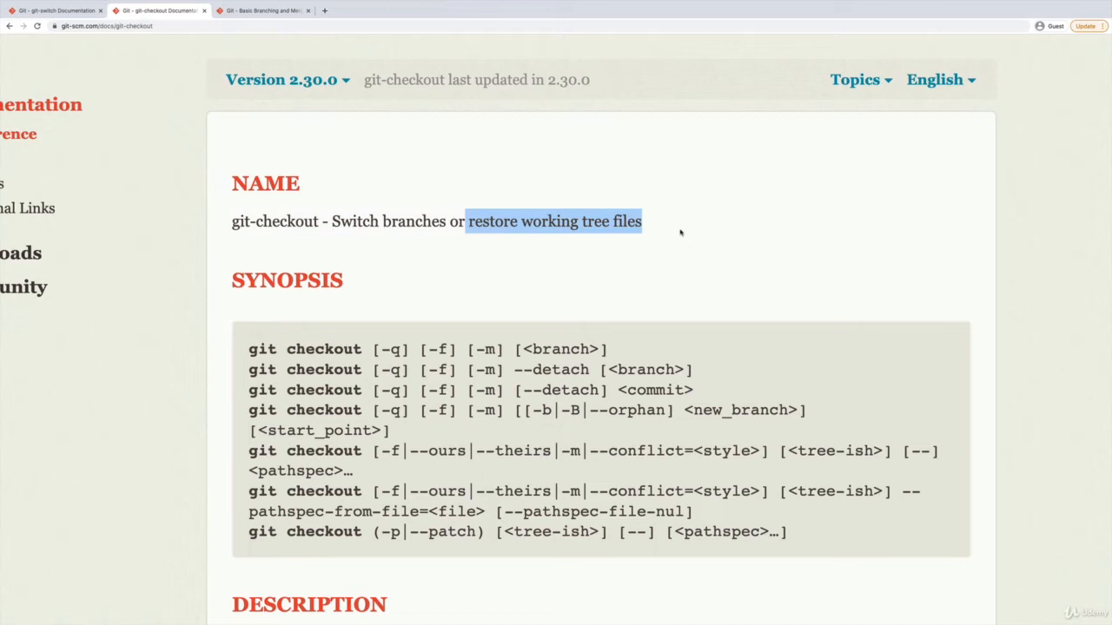
left_click(681, 256)
- Highlight the git-checkout synopsis lines, zoom out, and move to the git-switch docs
left_click_drag(380, 370, 589, 369)
mouse_move(692, 433)
left_mouse_down()
mouse_move(821, 526)
mouse_move(822, 548)
left_mouse_up()
left_click(823, 548)
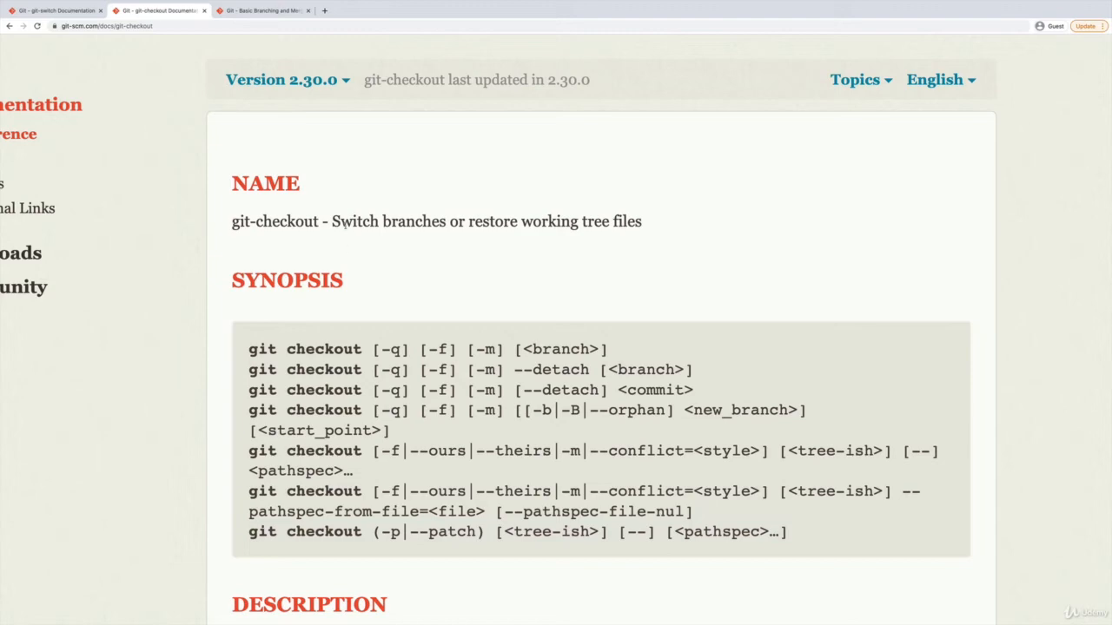
key("super+minus")
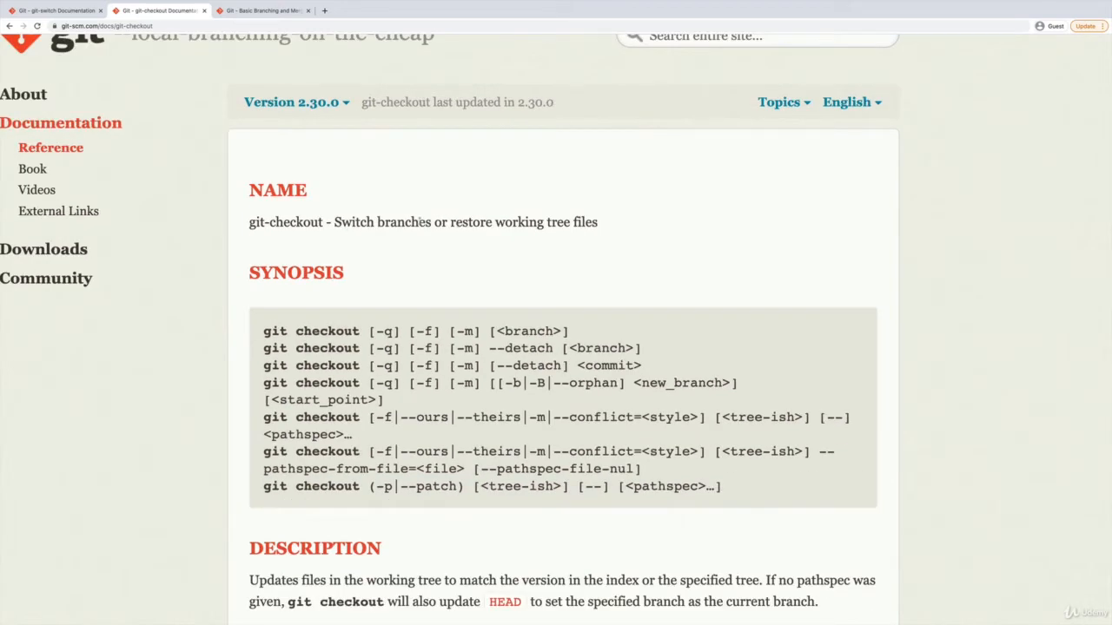
key("ctrl+shift+Tab")
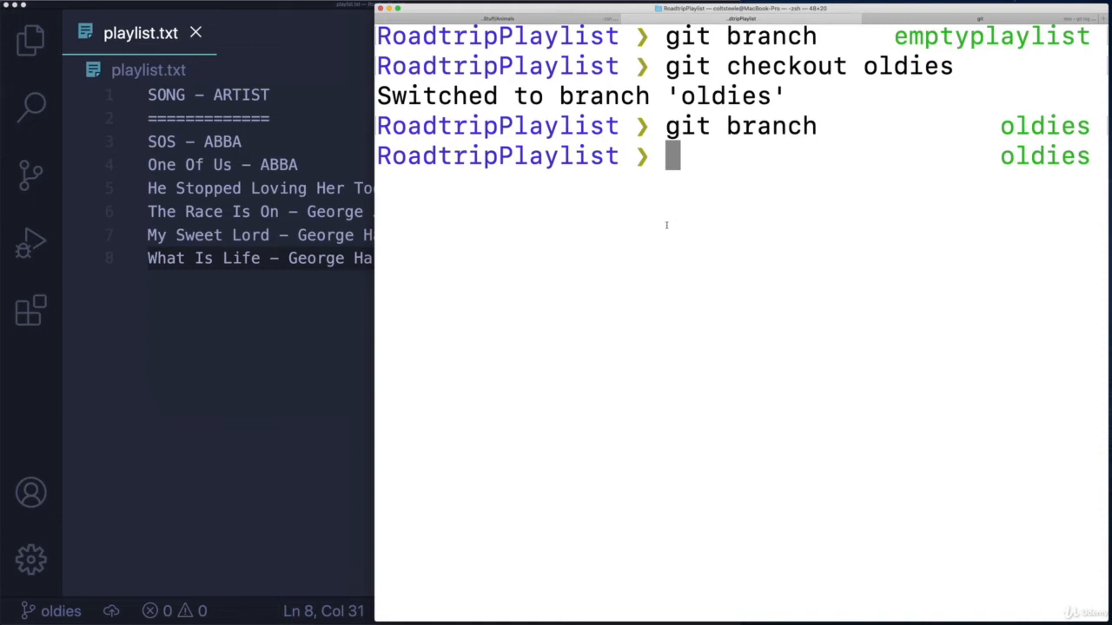
type("git s")
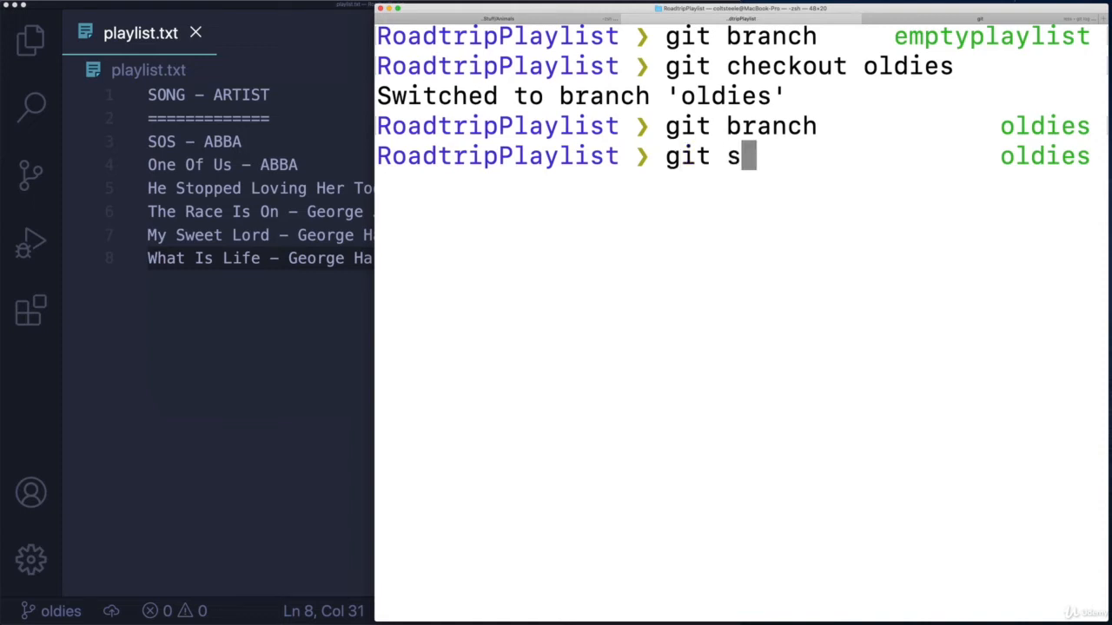
- Switch the repository back to master and clear the terminal
key("BackSpace")
type("switch mat")
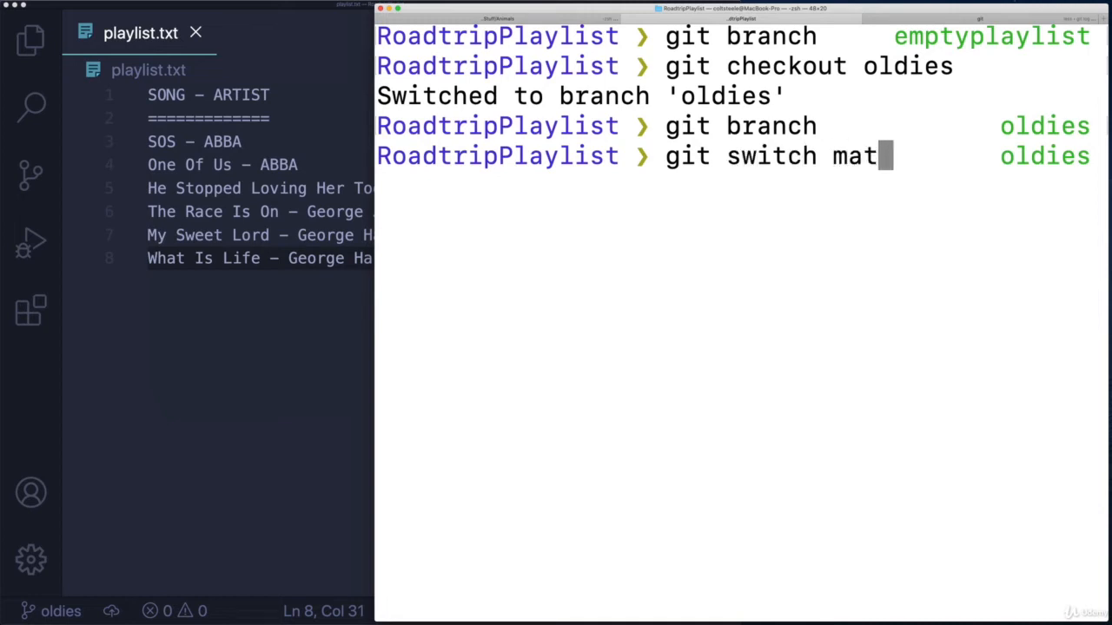
key("BackSpace")
type("ster")
key("Return")
key("ctrl+l")
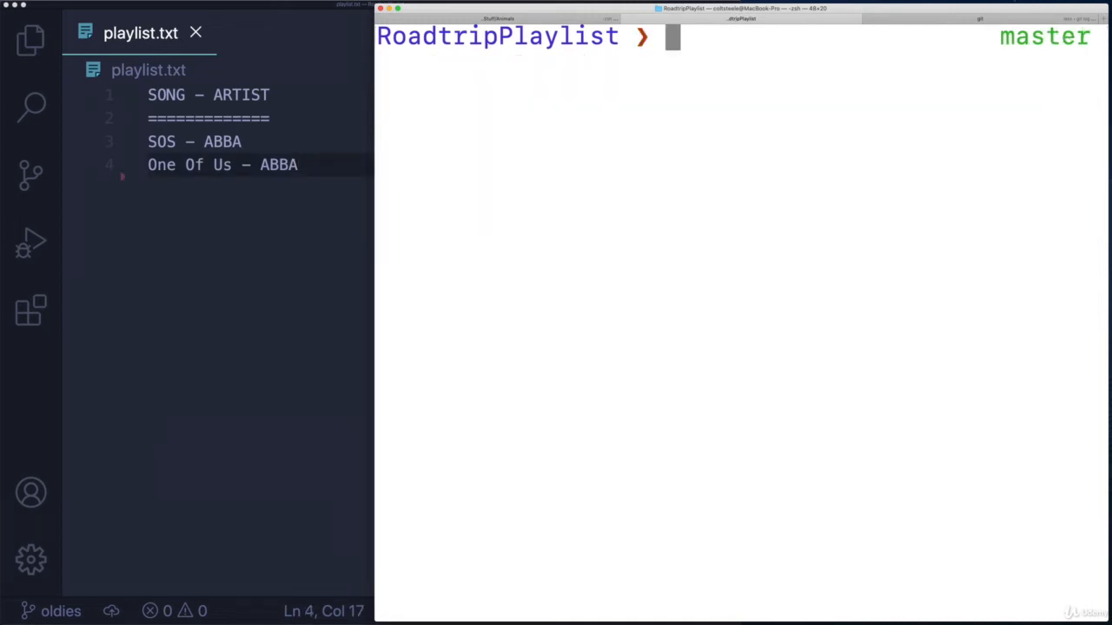
type("g")
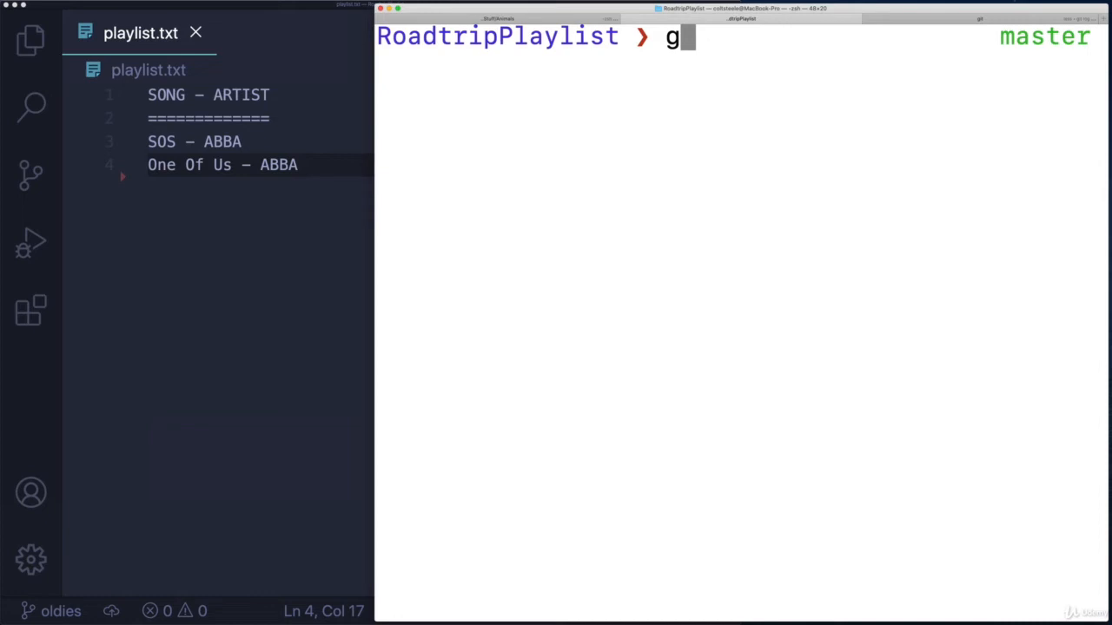
type("it che")
key("BackSpace")
key("BackSpace")
key("BackSpace")
type("swi")
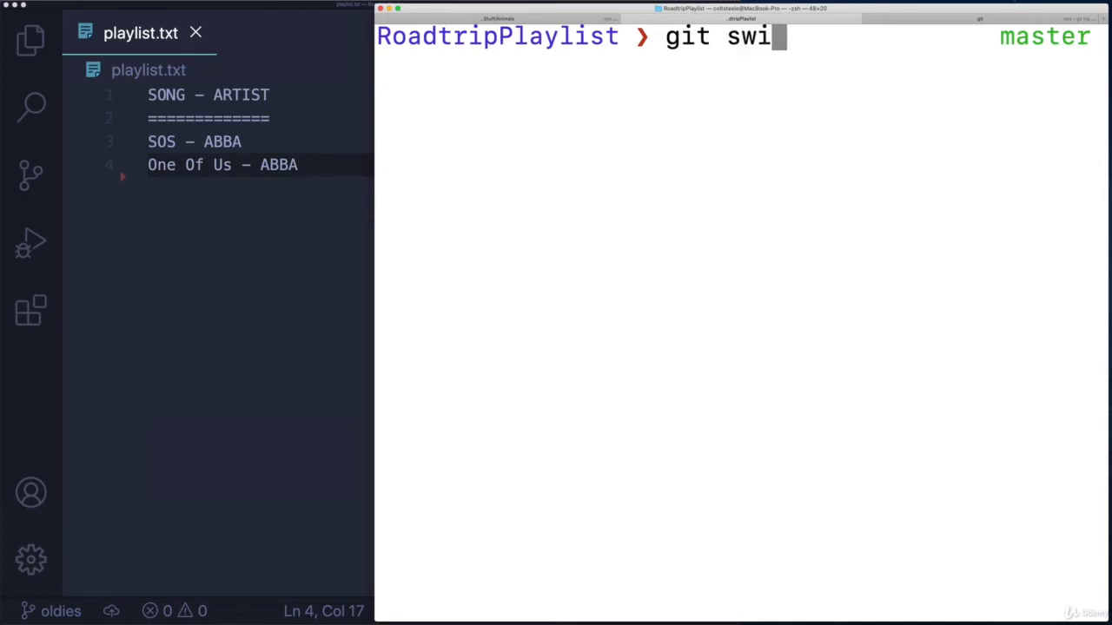
type("thc")
key("BackSpace")
key("BackSpace")
type("ch -")
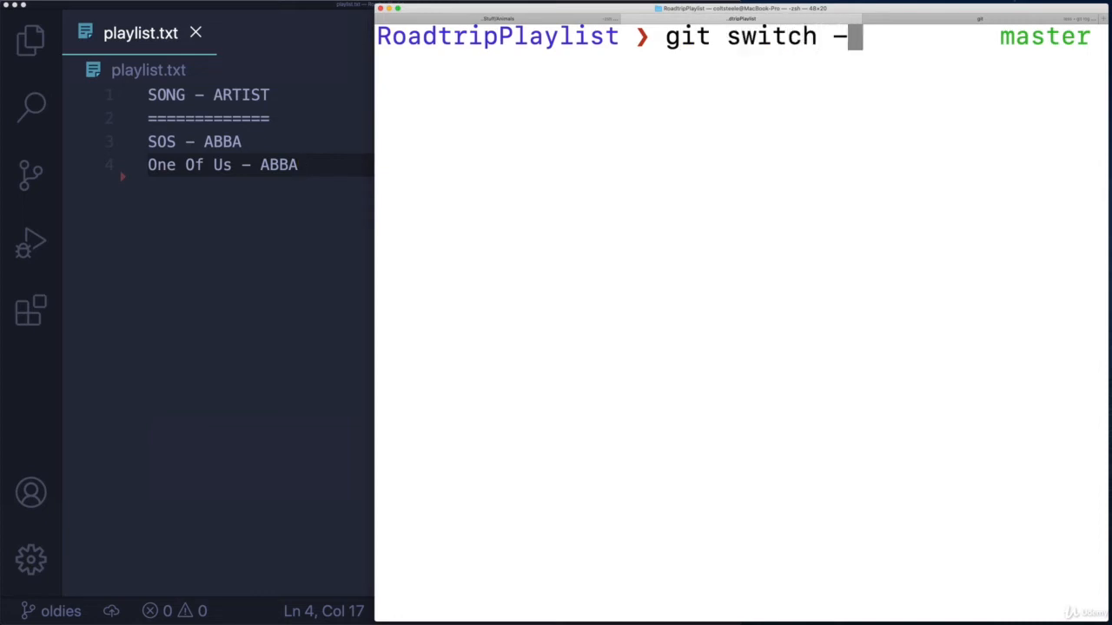
type("c ")
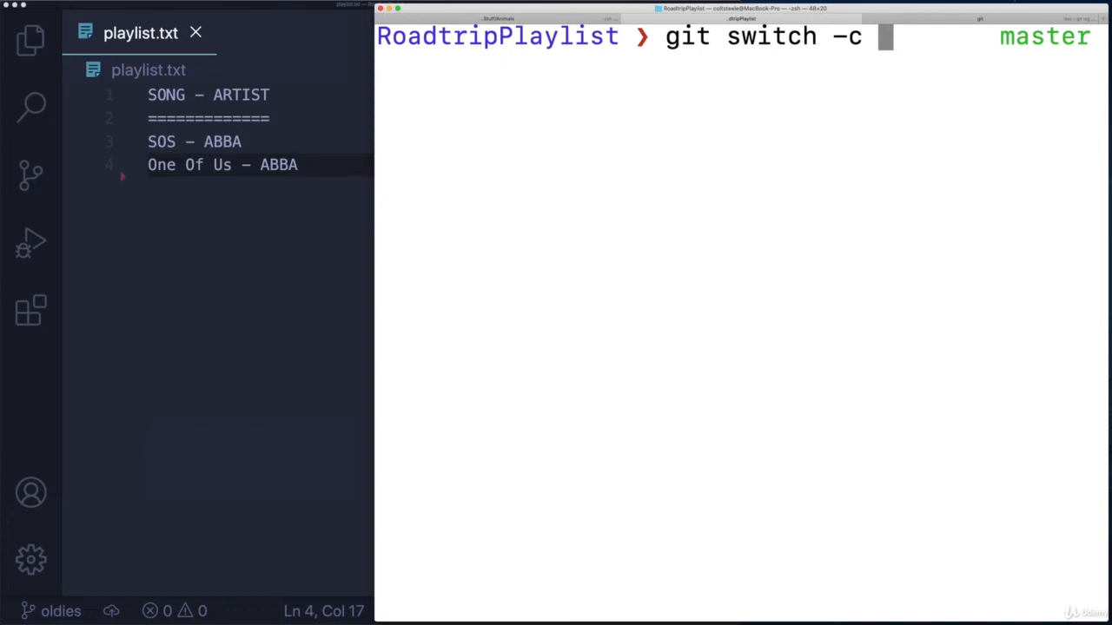
type("recent")
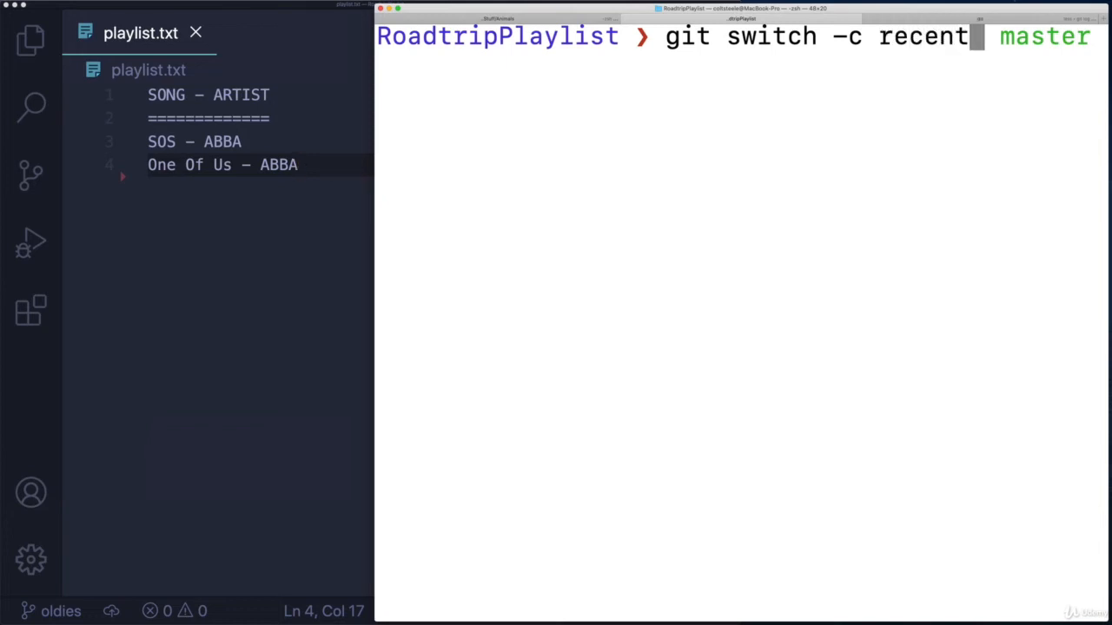
type("ish-music")
- Create and switch to the recentish-music branch with git switch -c
key("Return")
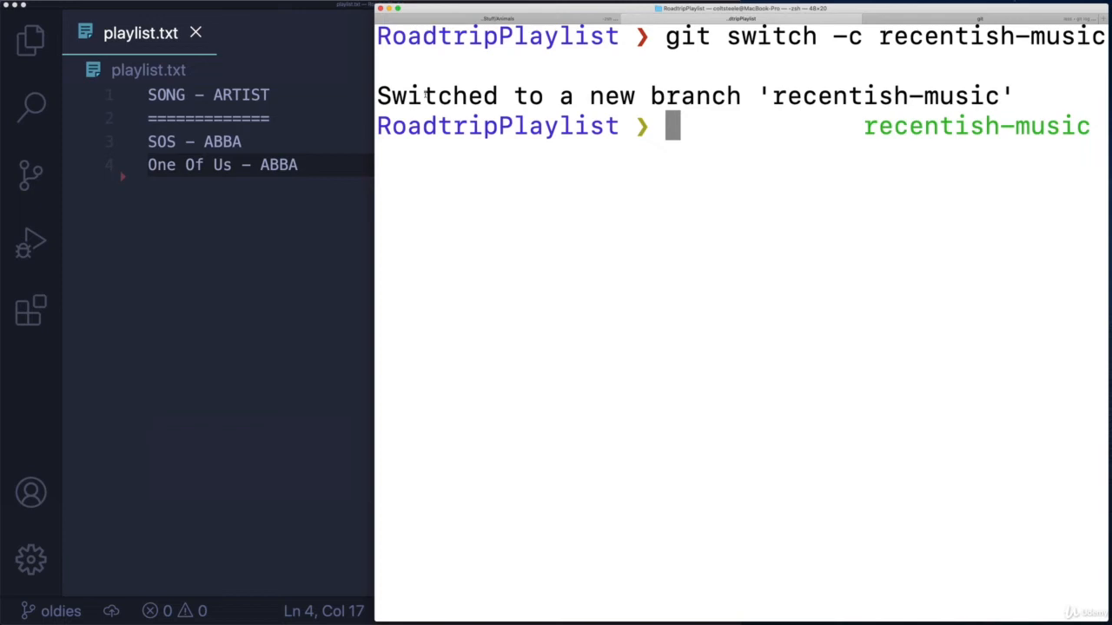
mouse_move(421, 95)
left_mouse_down()
mouse_move(668, 126)
mouse_move(874, 97)
mouse_move(987, 104)
left_mouse_up()
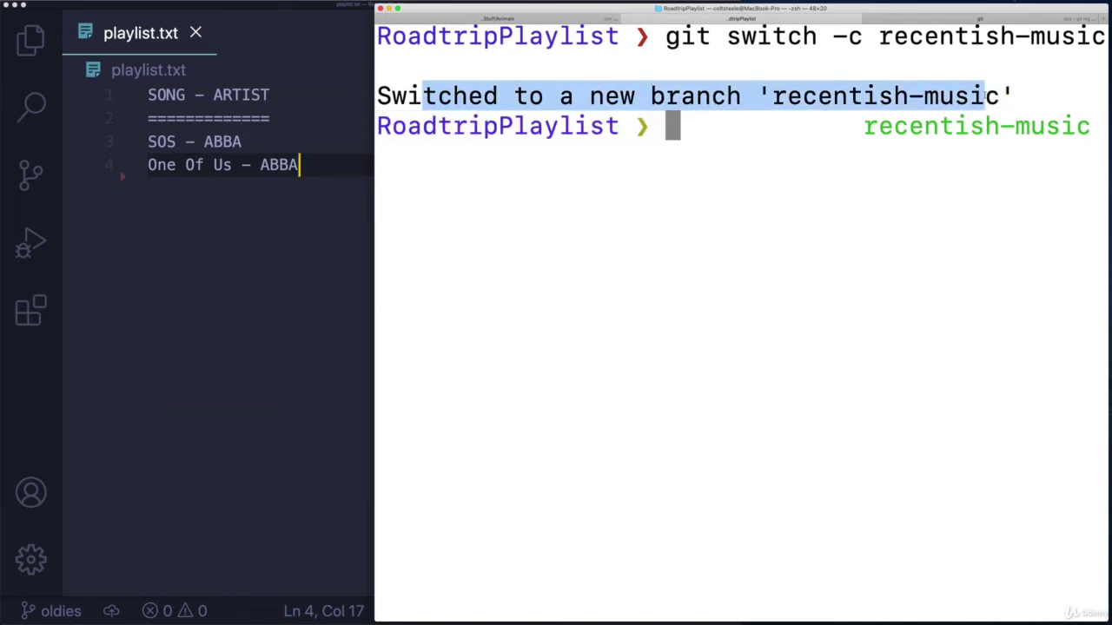
left_click(987, 112)
type("git")
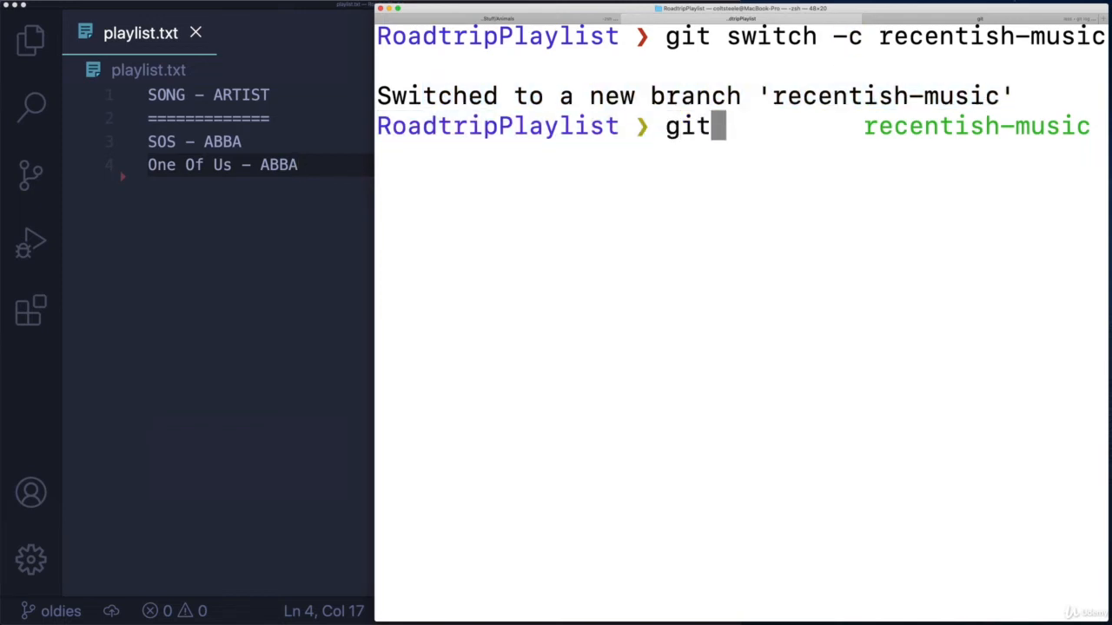
type(" switch askldjaskld")
- Attempt git switch to a nonexistent branch and highlight the invalid reference error
key("Return")
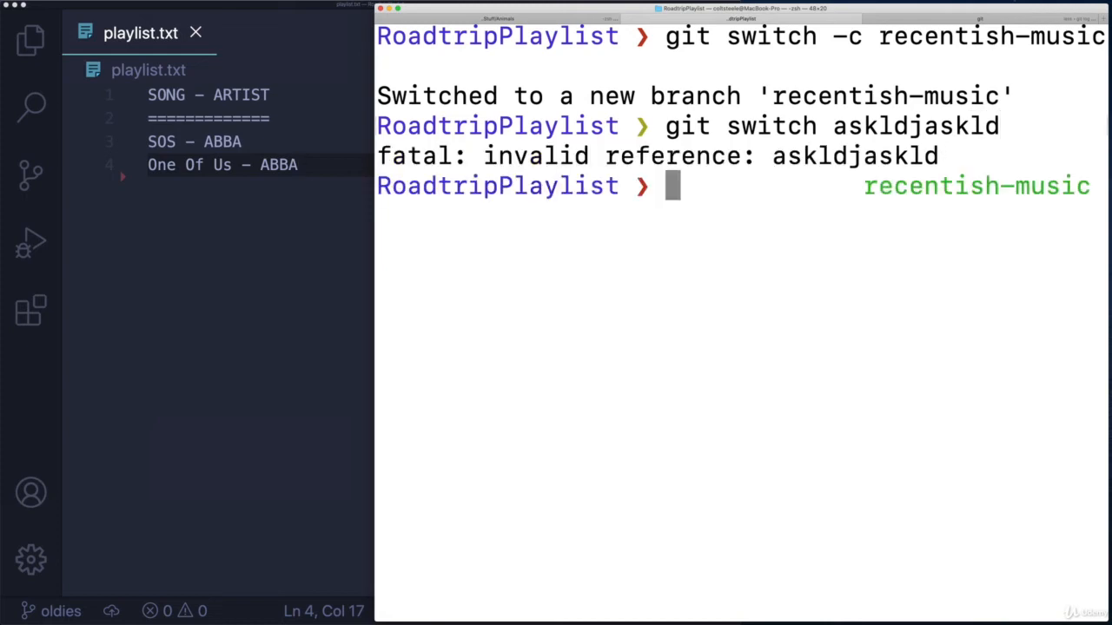
triple_click(556, 161)
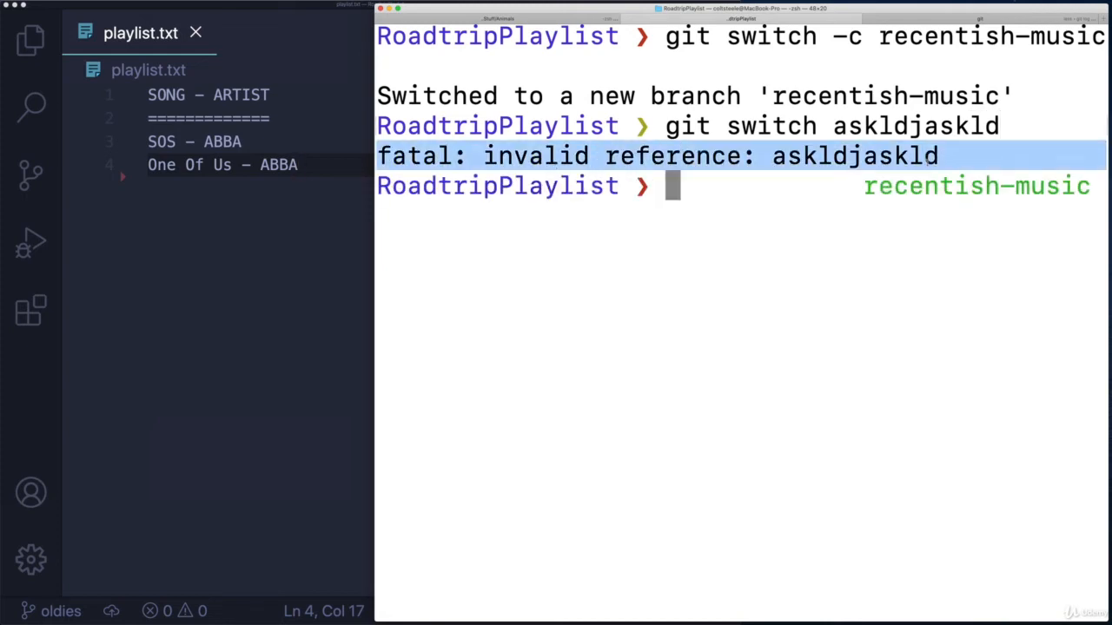
left_click(927, 161)
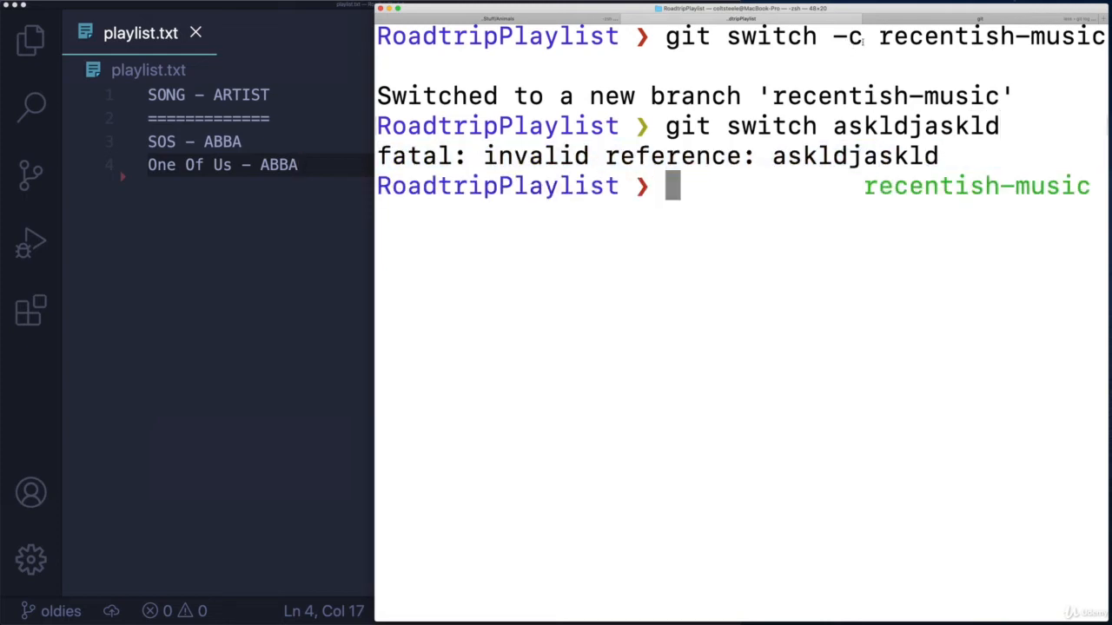
left_click_drag(863, 184, 1081, 202)
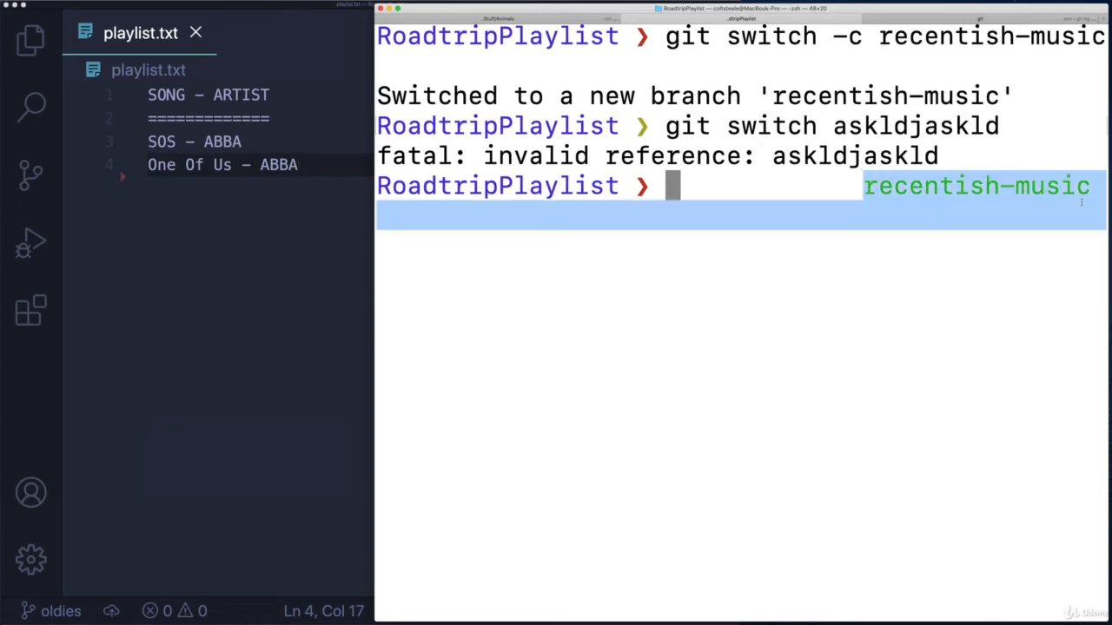
- Replace the two ABBA songs in playlist.txt with Scott Street and Kyoto and save
left_click(804, 208)
left_click(339, 179)
key("Return")
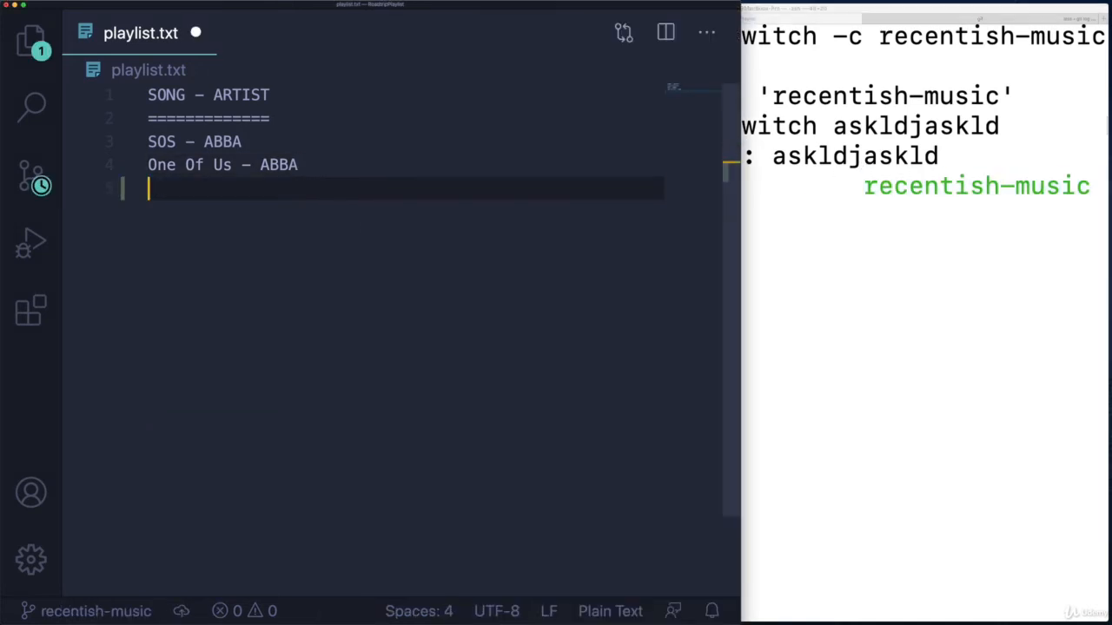
type("Scott Street - Phoebe Bridgers Kyoto - Phoebe Bridgers")
key("ctrl+s")
left_click_drag(322, 166, 144, 153)
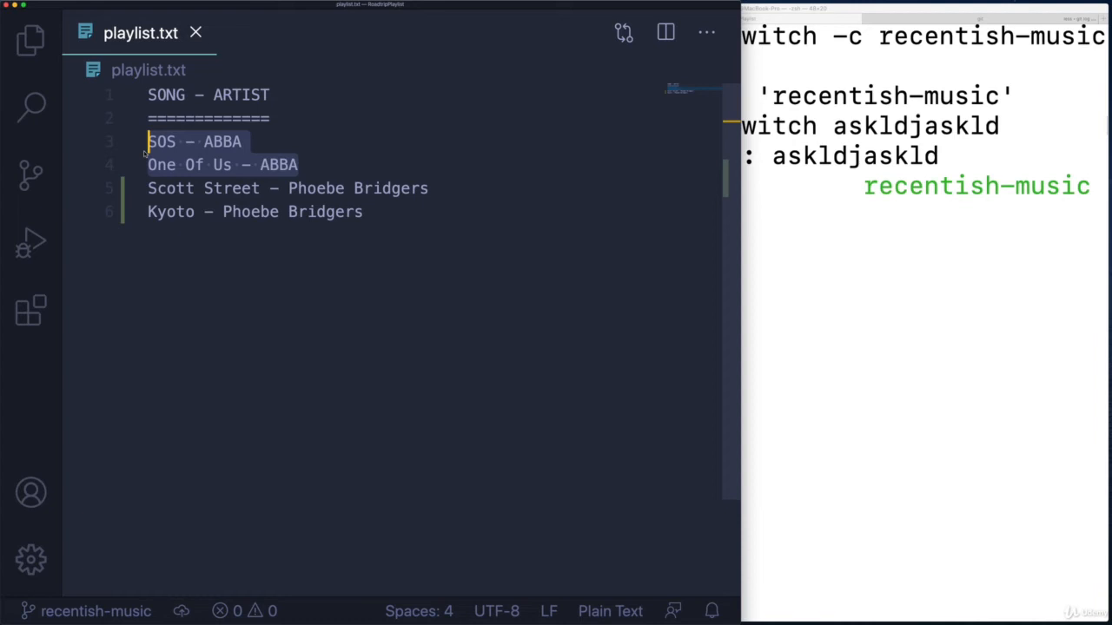
key("BackSpace")
key("BackSpace")
key("ctrl+s")
left_click(361, 165)
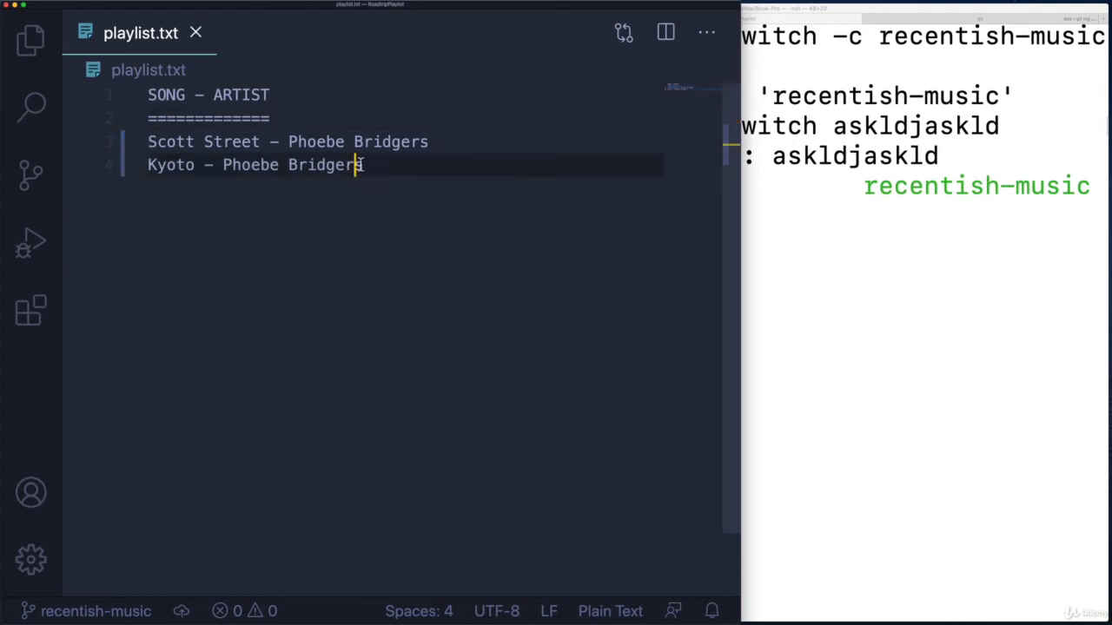
- Stage playlist.txt and commit the change on recentish-music
left_click(930, 227)
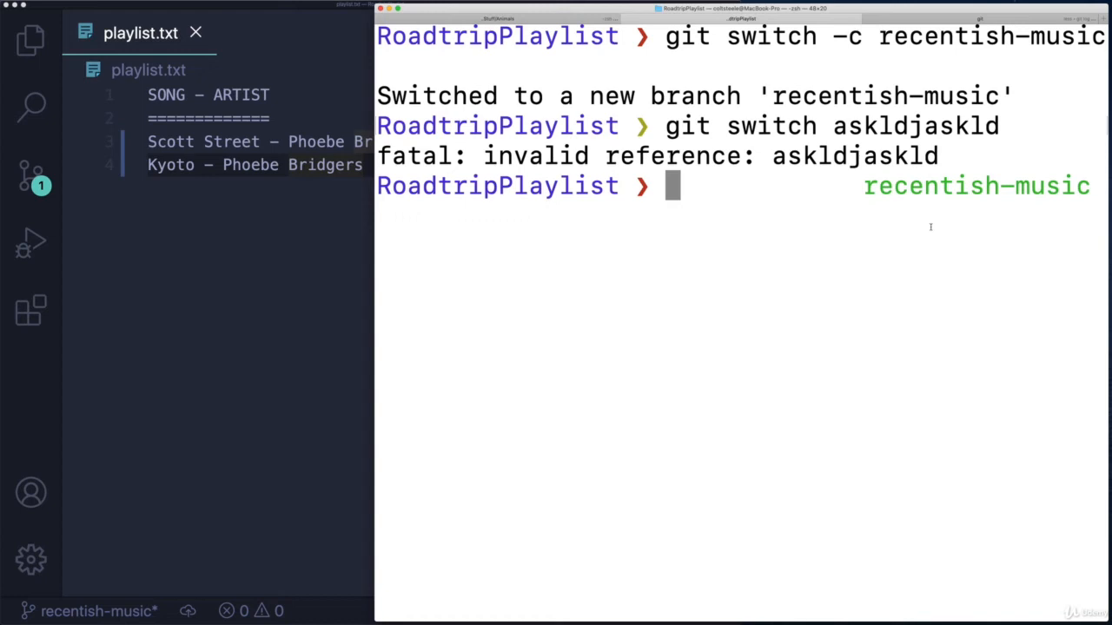
type("git add")
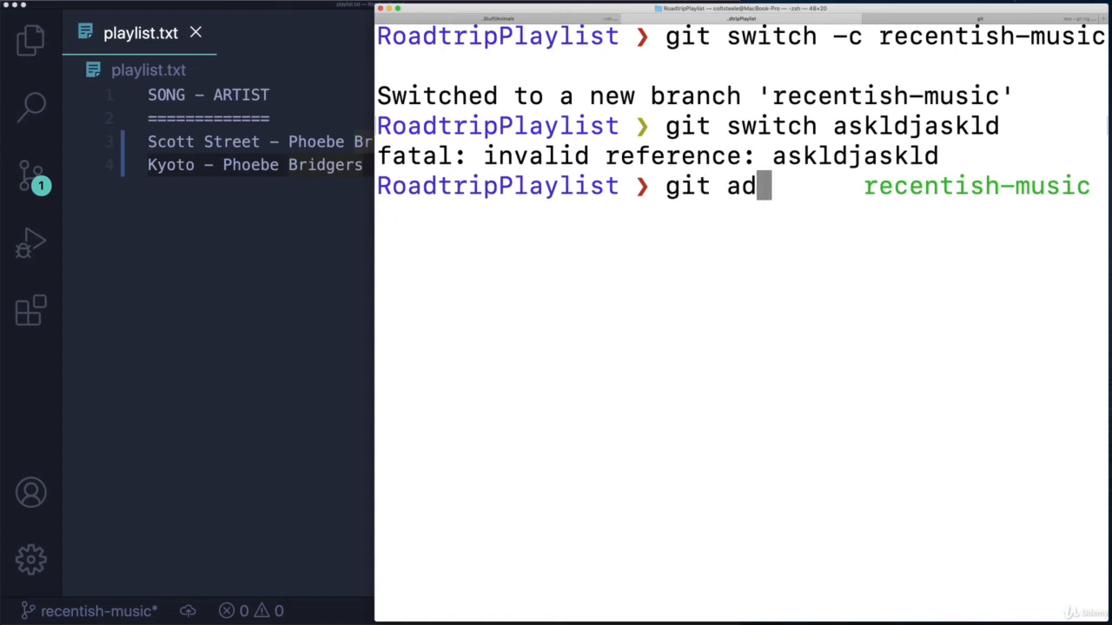
type("d pla")
key("Tab")
key("Return")
type("git c")
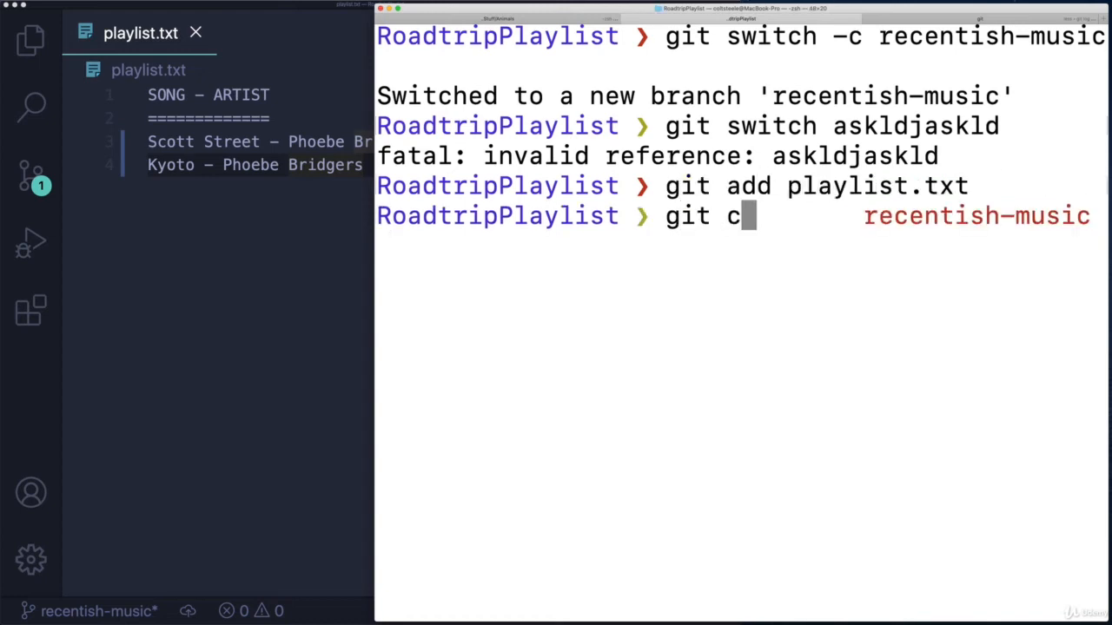
type("ommit -m \"add 2 Phoebe Bridgers songs")
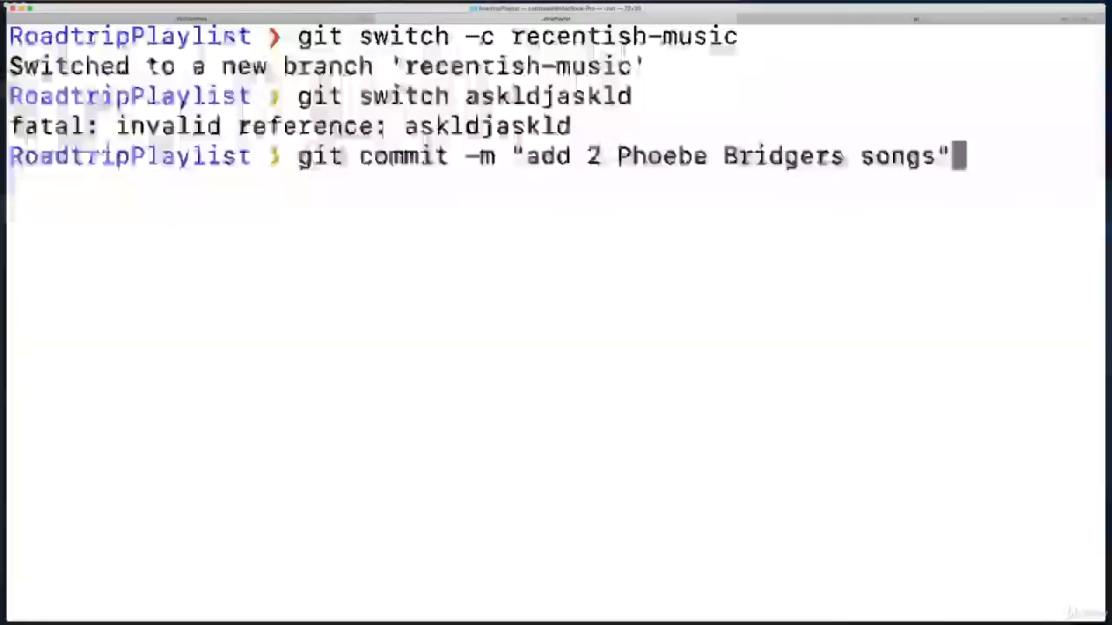
key("Return")
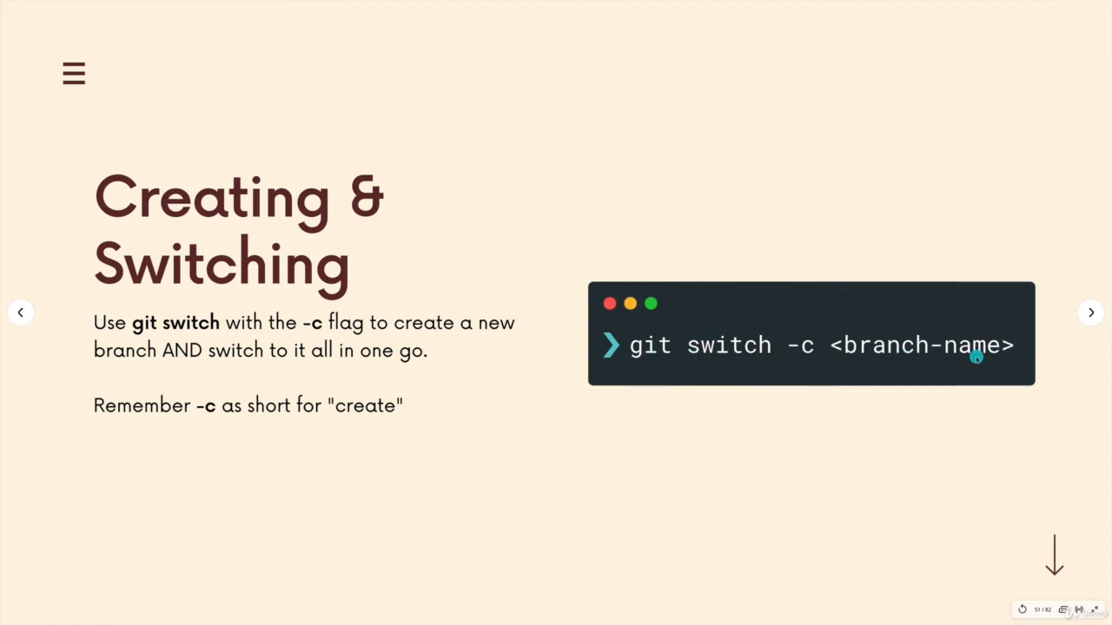
key("Left")
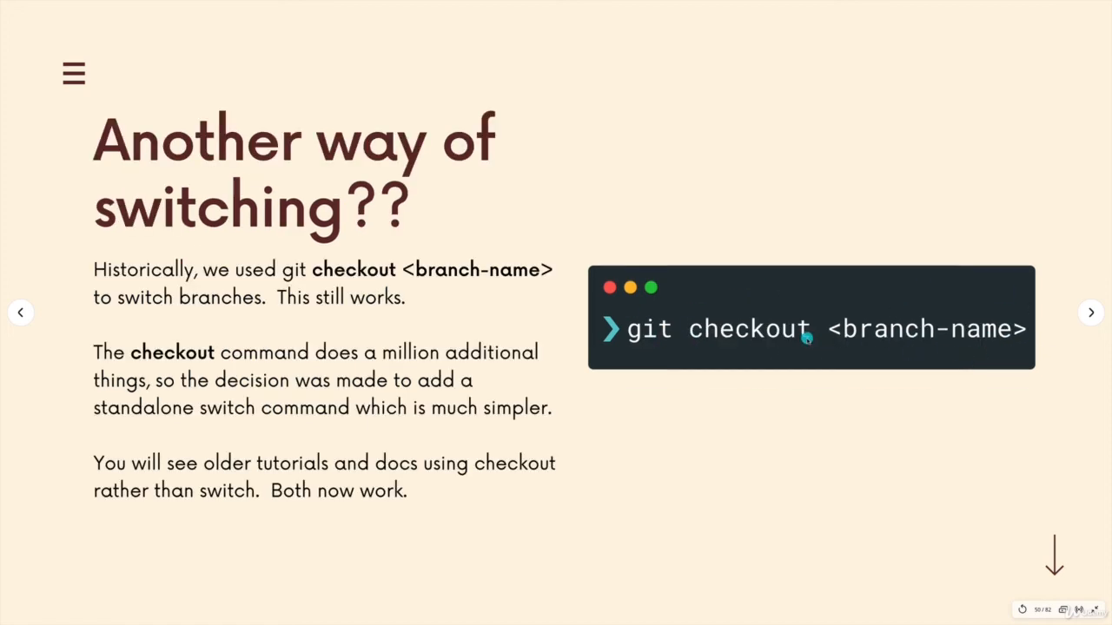
key("Right")
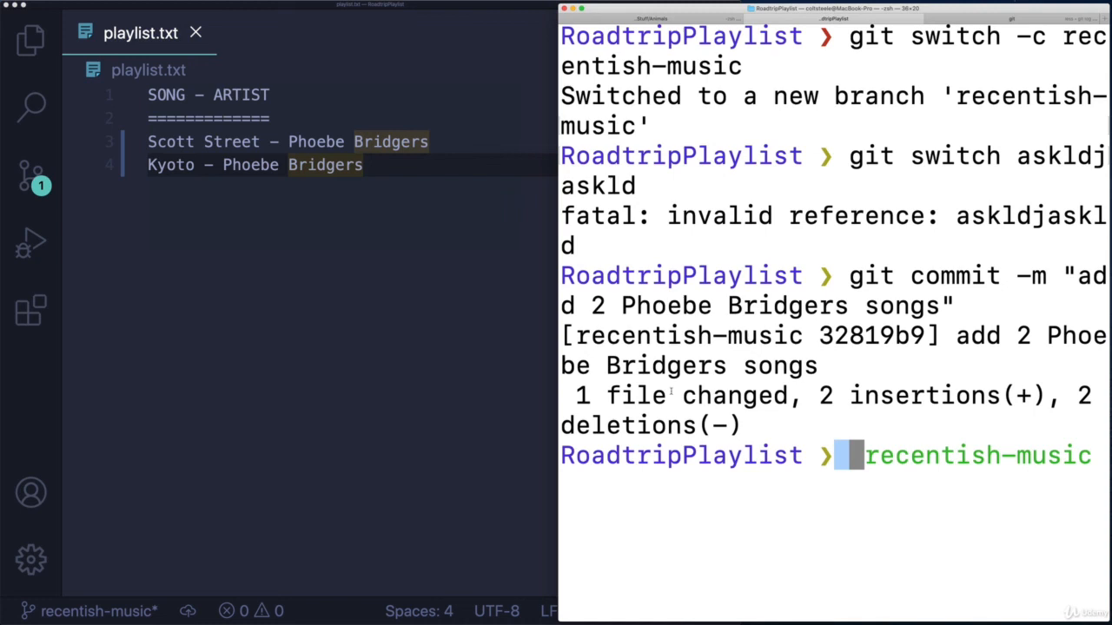
left_click(497, 352)
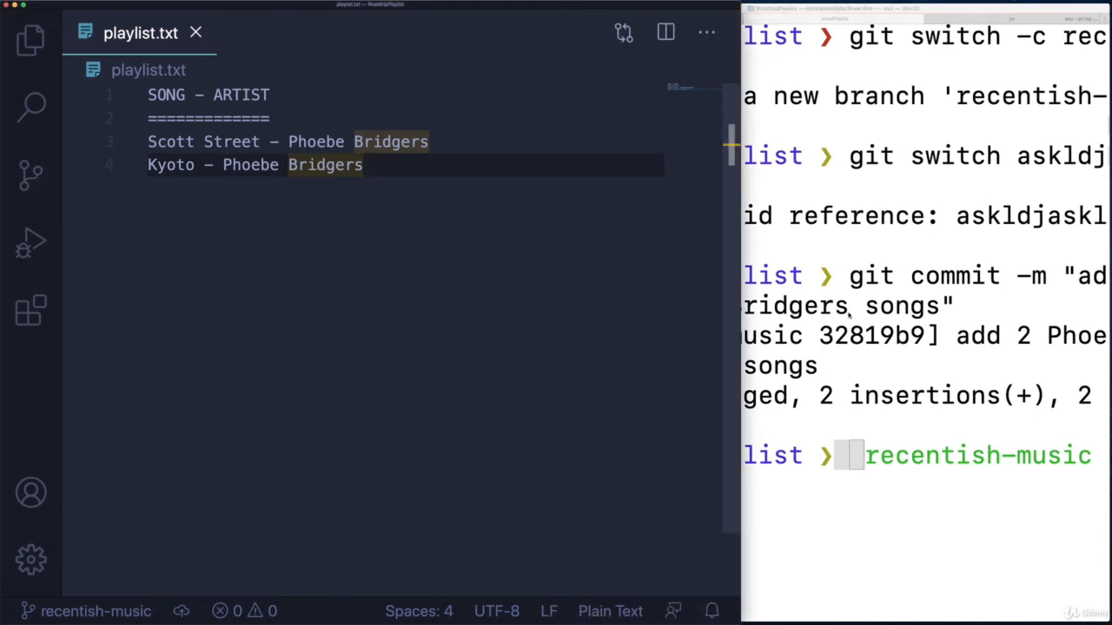
left_click(918, 346)
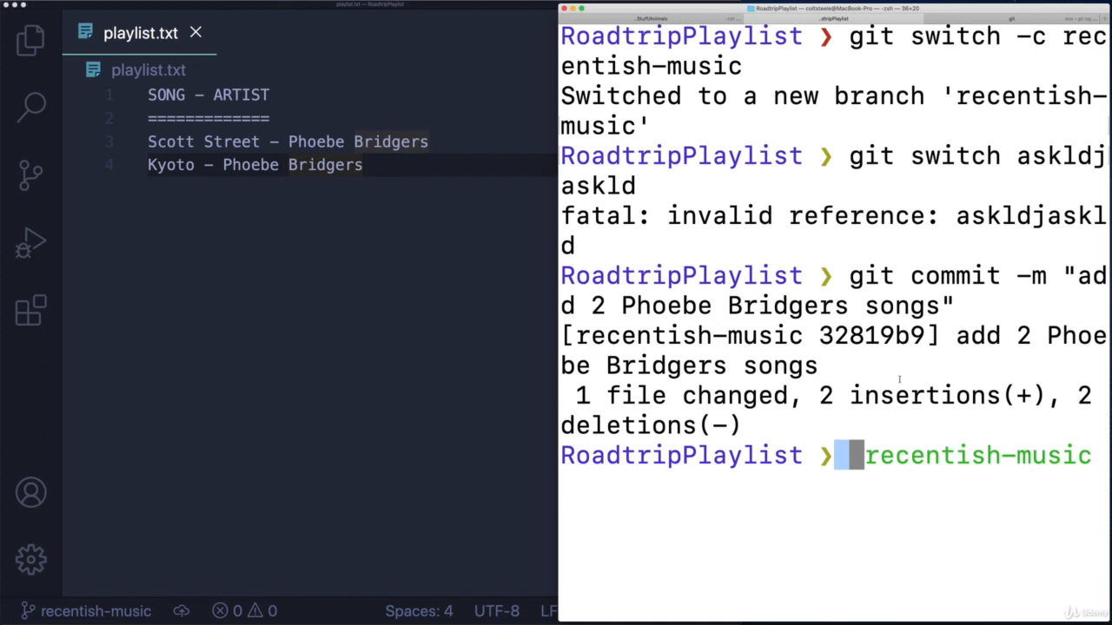
left_click(287, 200)
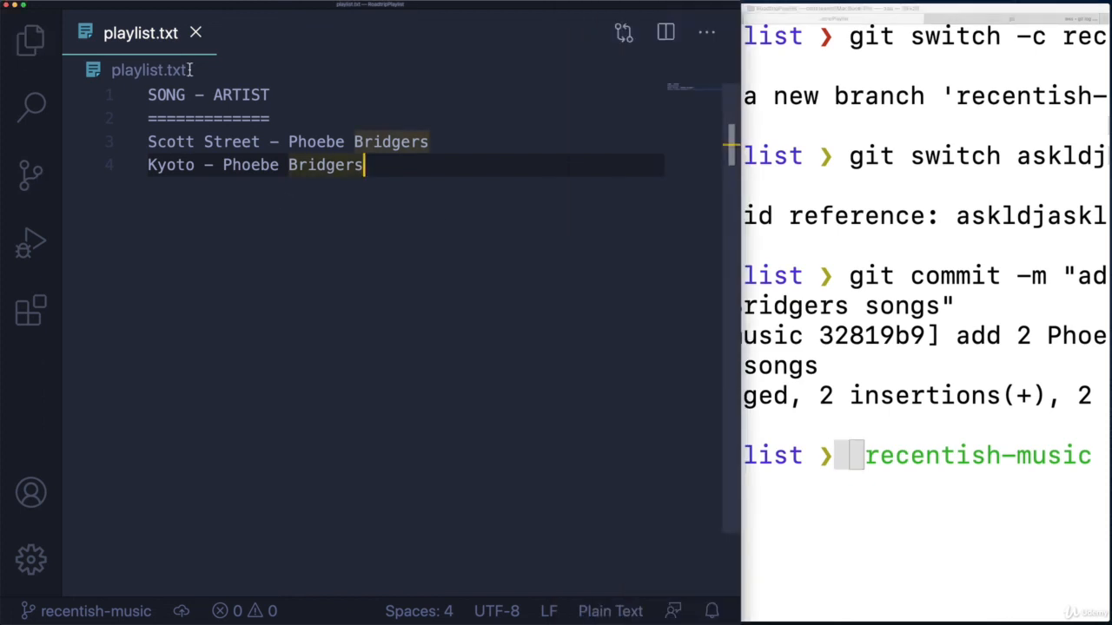
left_click(895, 286)
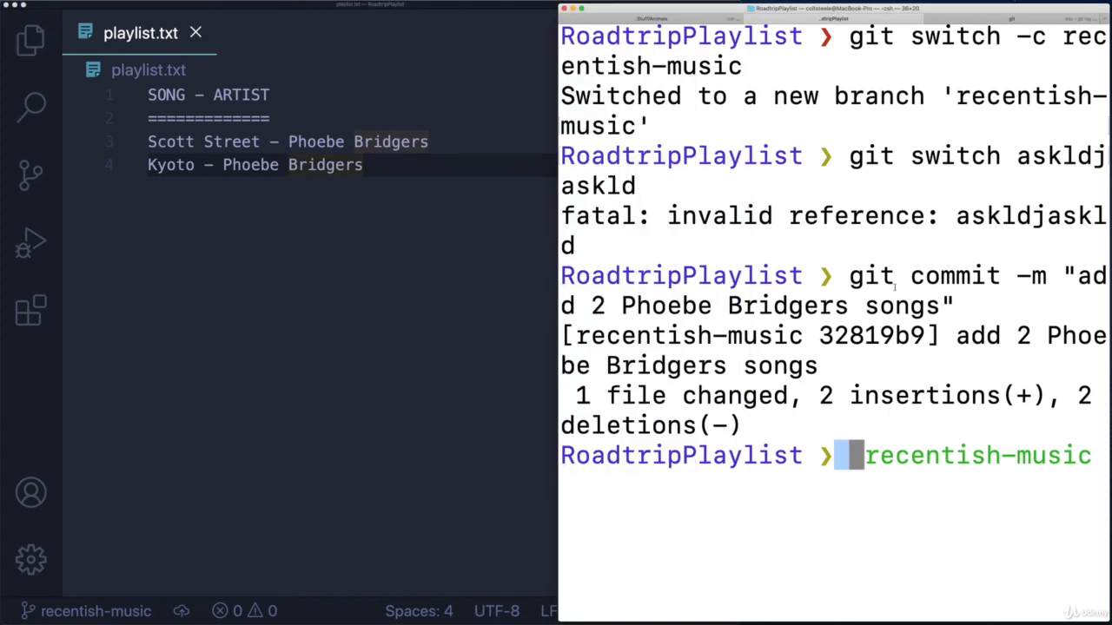
left_click(855, 306)
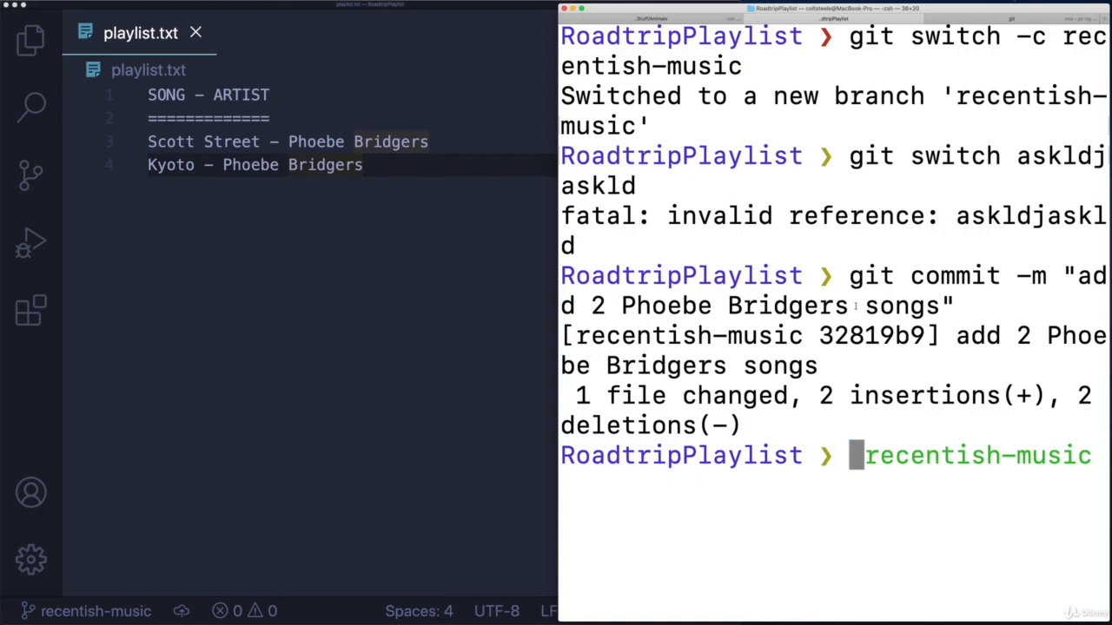